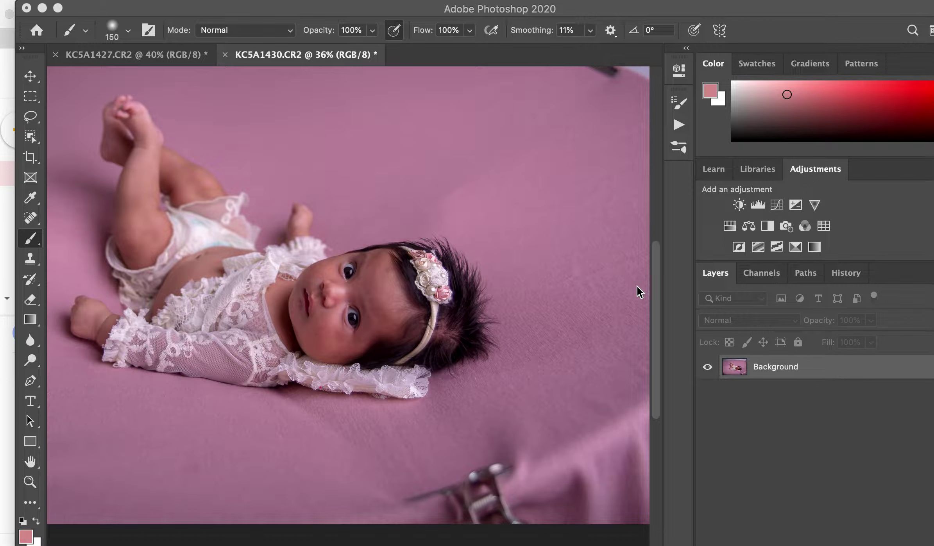
- Duplicate the newborn photo's Background layer as Layer 1 with Cmd+J
key("ctrl+j")
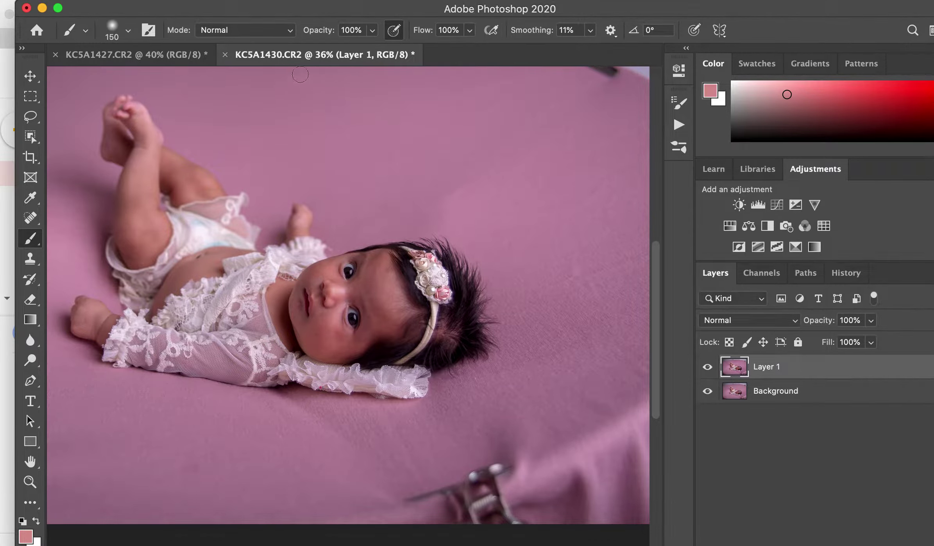
- Invert Layer 1's colours and set its blend mode to Hard Light
left_click(193, 2)
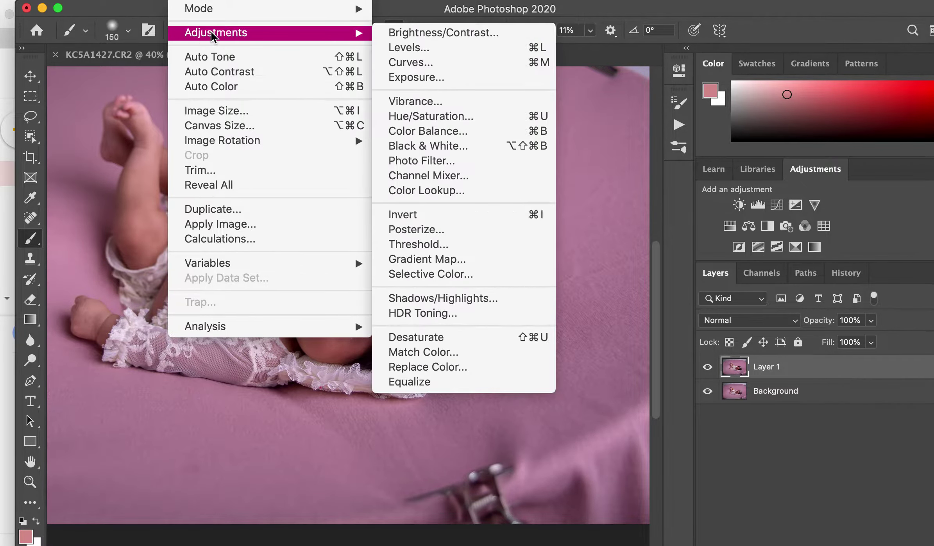
mouse_move(216, 33)
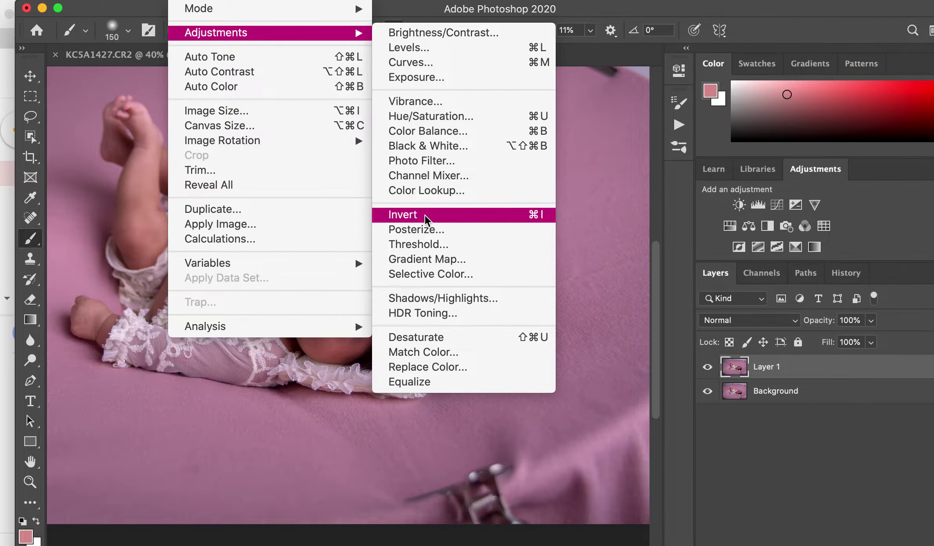
left_click(424, 214)
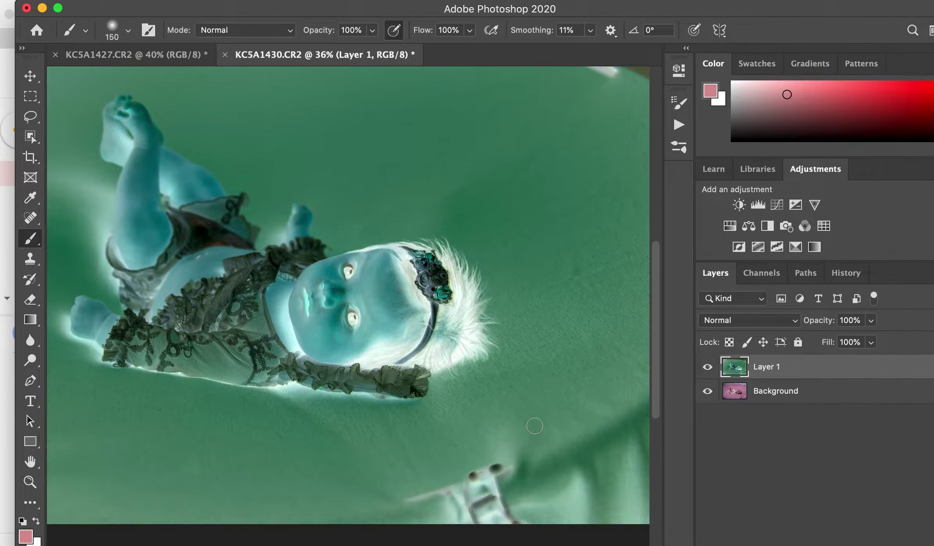
left_click(750, 322)
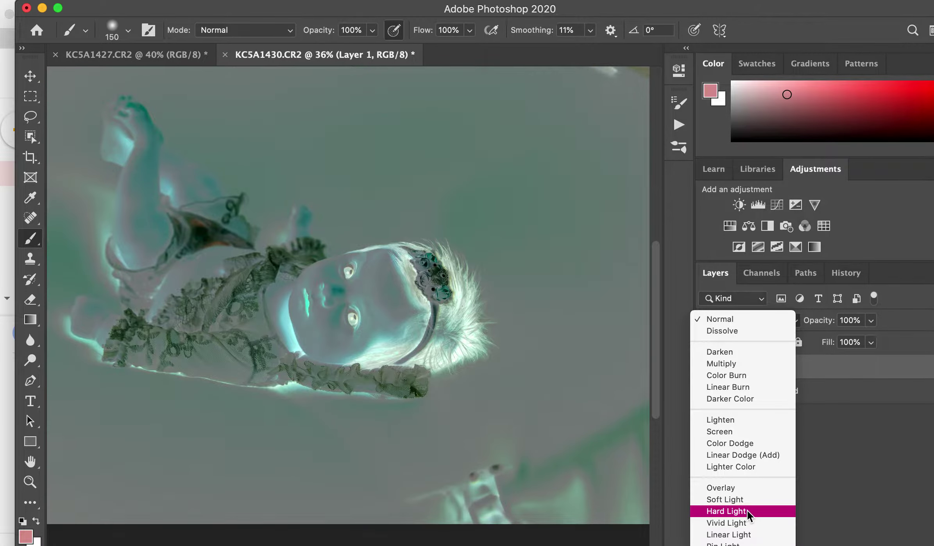
left_click(747, 511)
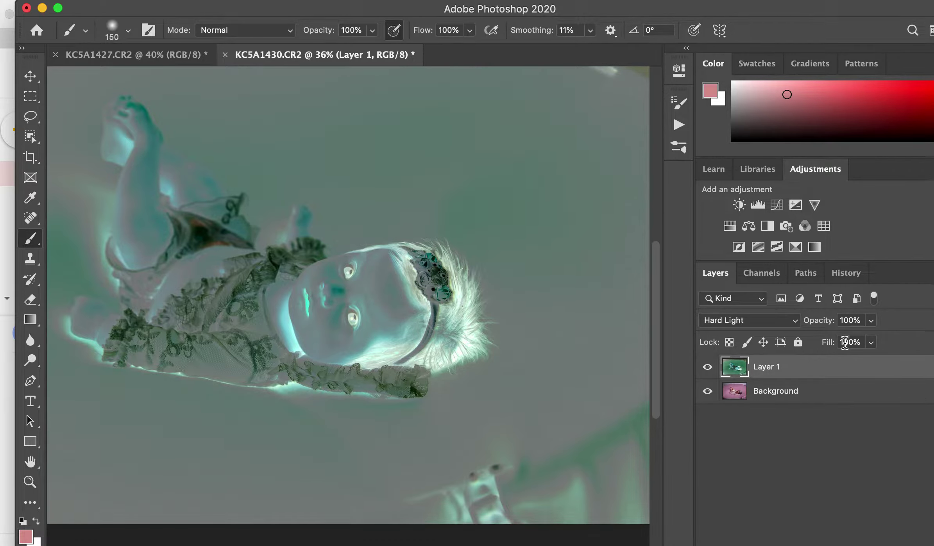
- Convert Layer 1 into a smart object
right_click(817, 370)
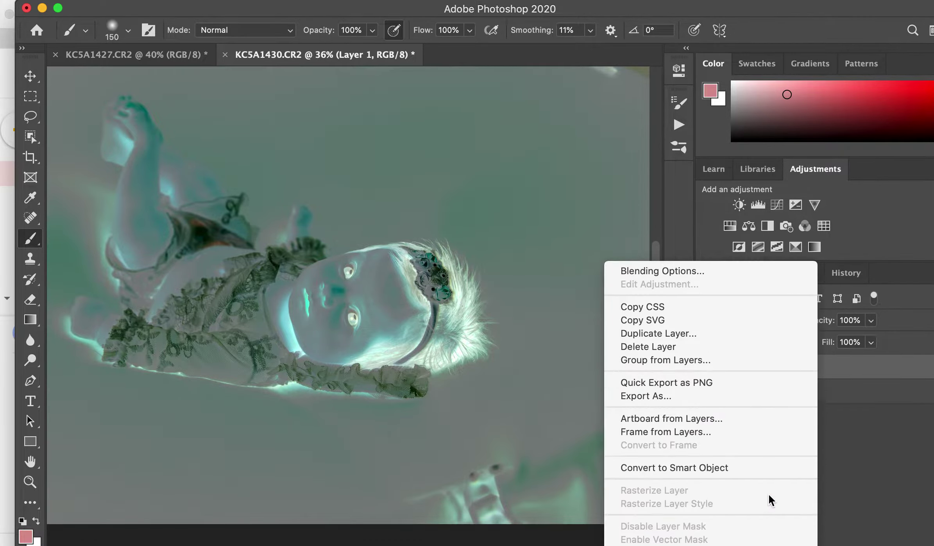
scroll(768, 493, "down", 3)
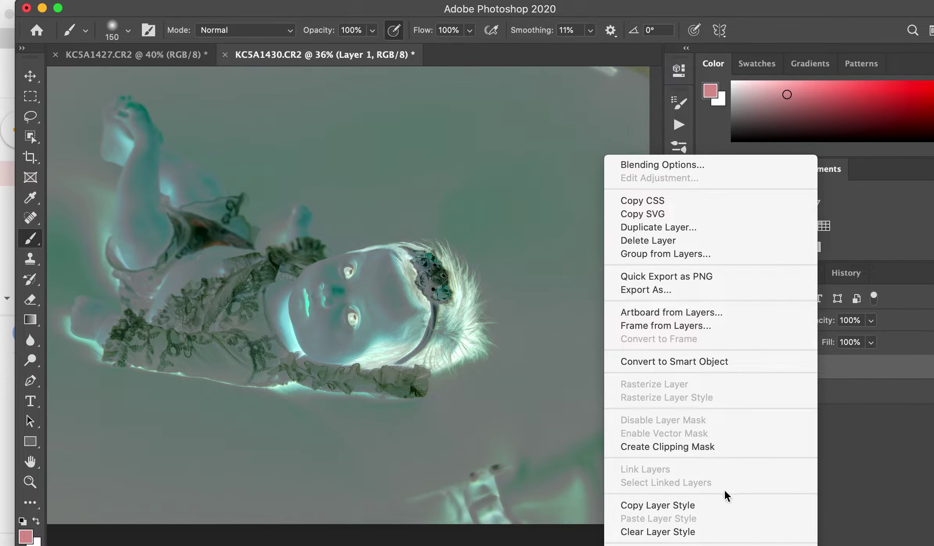
left_click(727, 362)
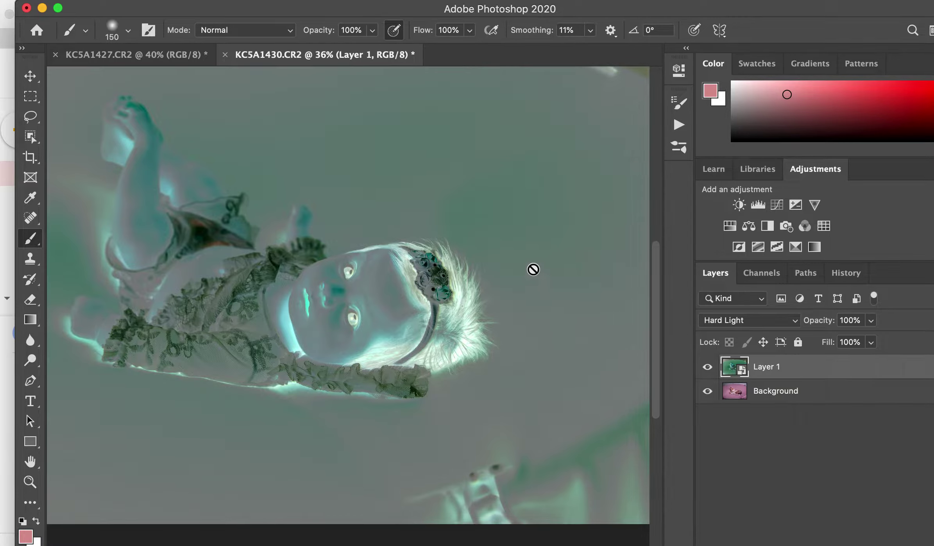
- Apply a High Pass filter with a 29.1-pixel radius to Layer 1
left_click(360, 1)
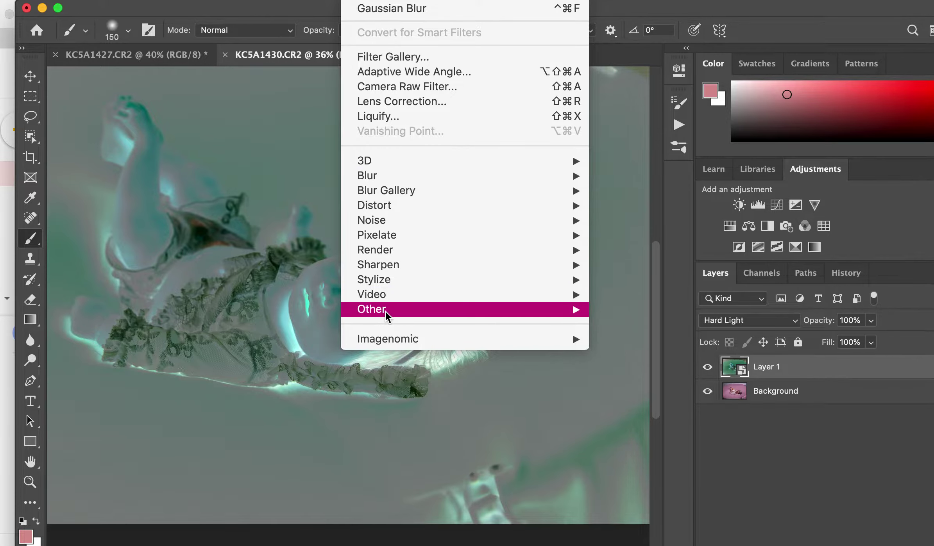
mouse_move(372, 310)
left_click(643, 326)
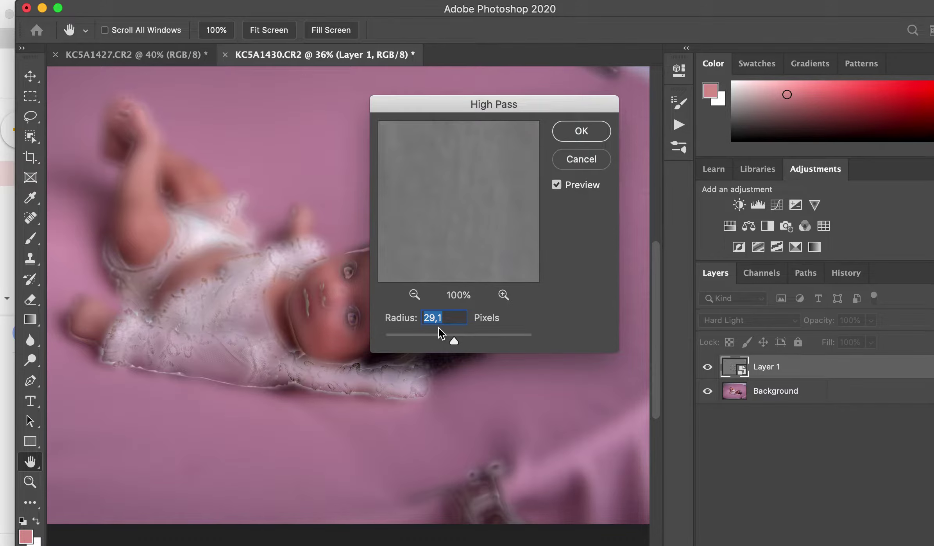
left_click(581, 130)
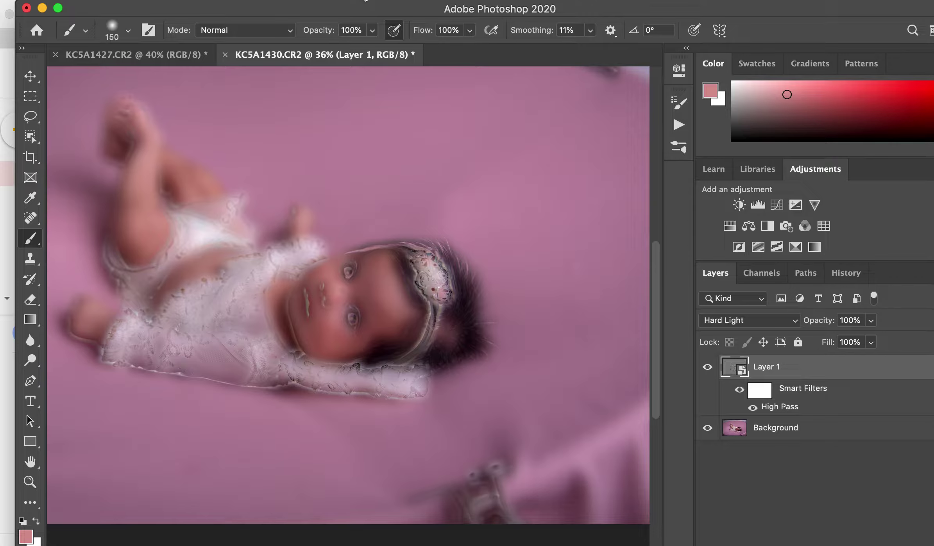
- Add a 2.6-pixel Gaussian Blur smart filter to Layer 1, then a white layer mask
left_click(361, 0)
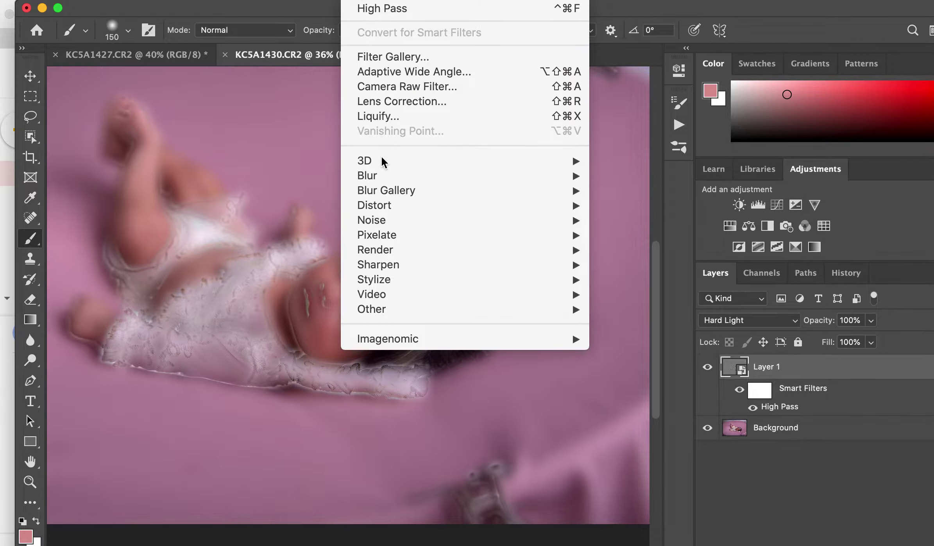
mouse_move(367, 175)
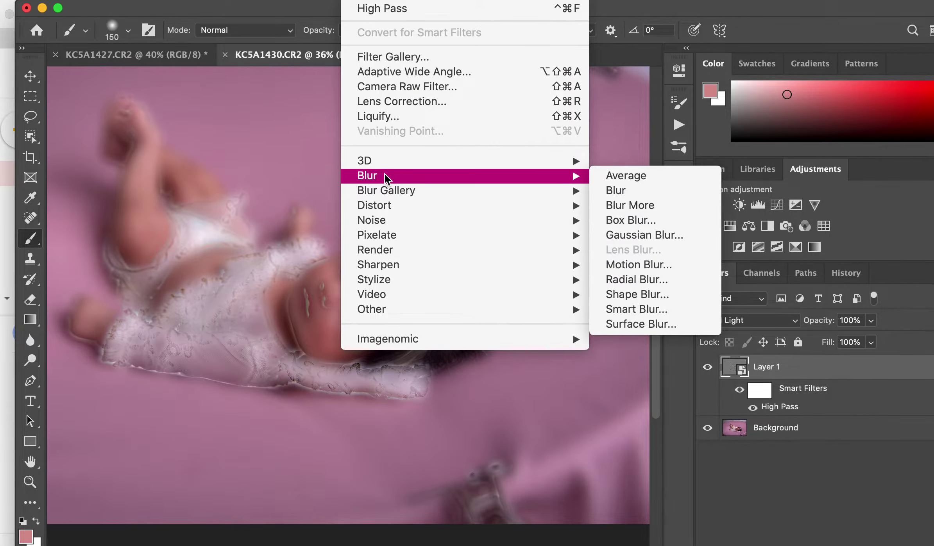
left_click(645, 235)
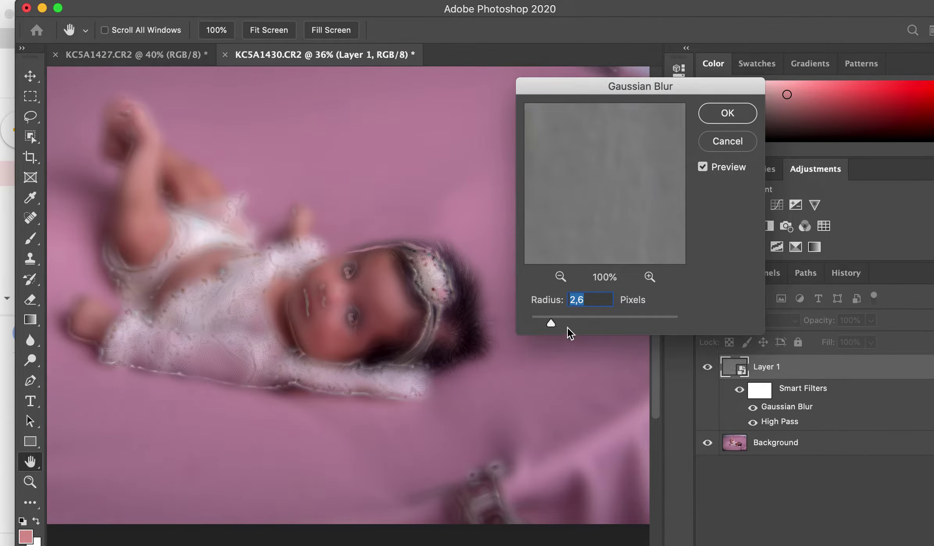
left_click(725, 114)
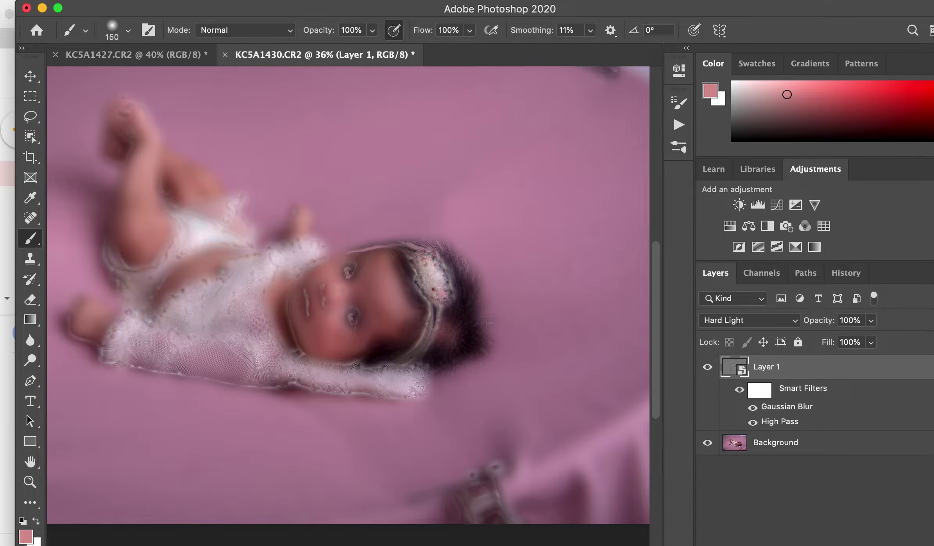
left_click(756, 545)
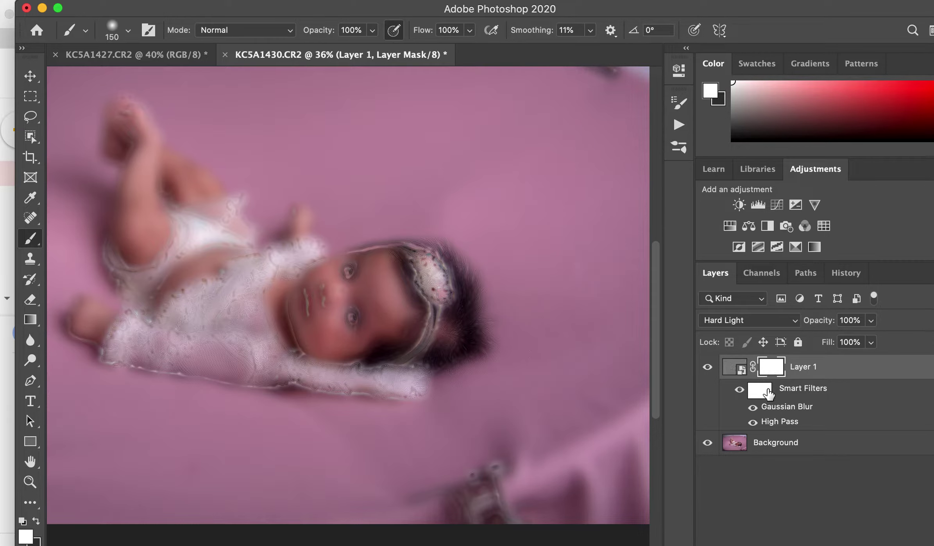
- Invert Layer 1's mask to black with Cmd+I so no softening shows
key("ctrl+i")
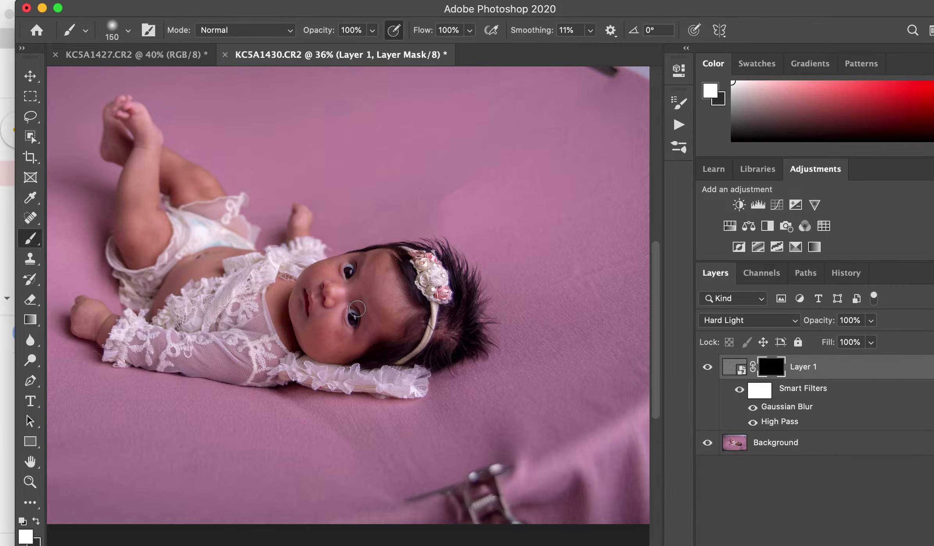
- Paint white on the mask over the forehead and cheeks with a shrinking brush
scroll(356, 308, "up", 5)
scroll(356, 308, "up", 1)
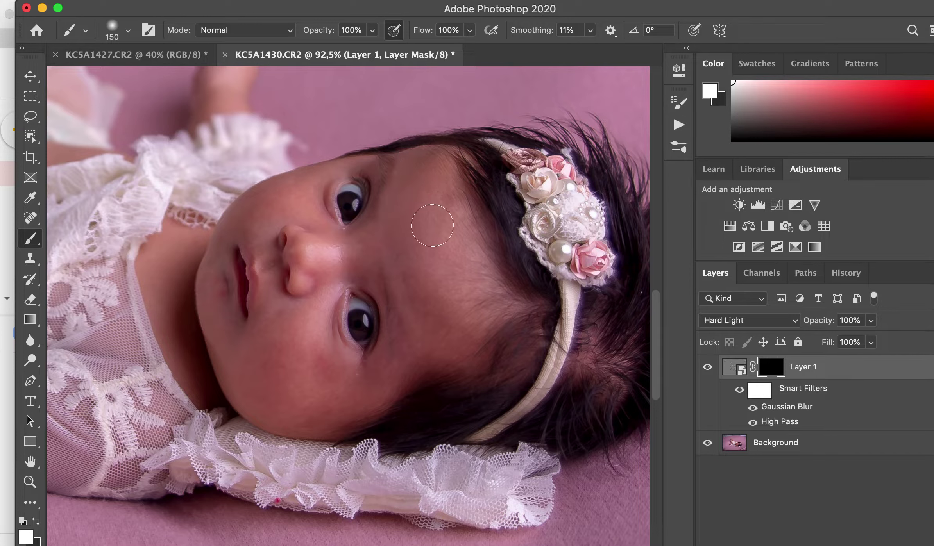
mouse_move(468, 236)
left_mouse_down()
mouse_move(469, 323)
mouse_move(413, 308)
mouse_move(423, 348)
mouse_move(384, 372)
mouse_move(323, 372)
mouse_move(308, 324)
mouse_move(281, 312)
mouse_move(264, 365)
mouse_move(266, 396)
mouse_move(329, 423)
mouse_move(296, 381)
mouse_move(291, 397)
left_mouse_up()
key("bracketleft")
key("bracketleft")
key("bracketleft")
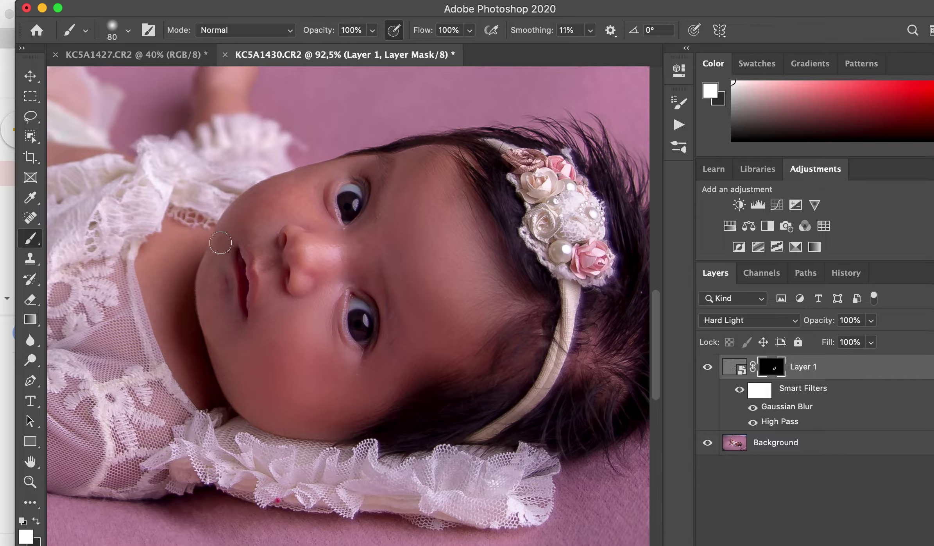
mouse_move(239, 214)
left_mouse_down()
mouse_move(266, 214)
mouse_move(280, 185)
mouse_move(280, 195)
left_mouse_up()
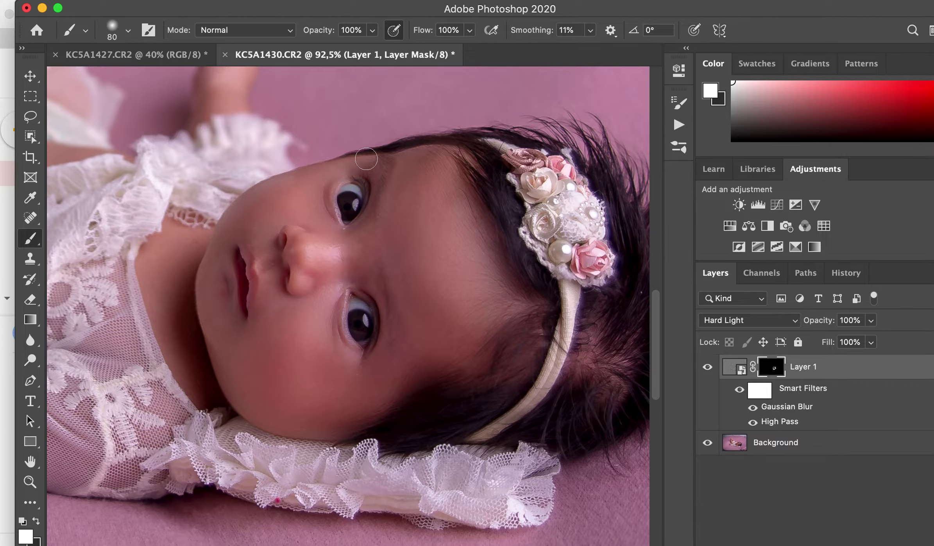
key("bracketleft")
key("bracketleft")
key("bracketleft")
key("bracketleft")
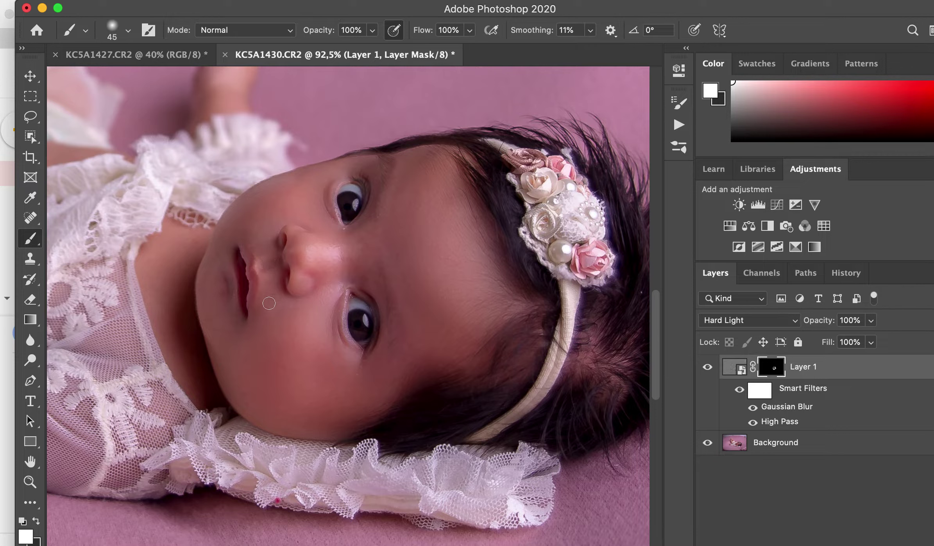
- Paint softening onto the belly, arm, fist and wrist crease with a larger brush
key("bracketright")
key("bracketright")
key("bracketright")
scroll(191, 380, "left", 10)
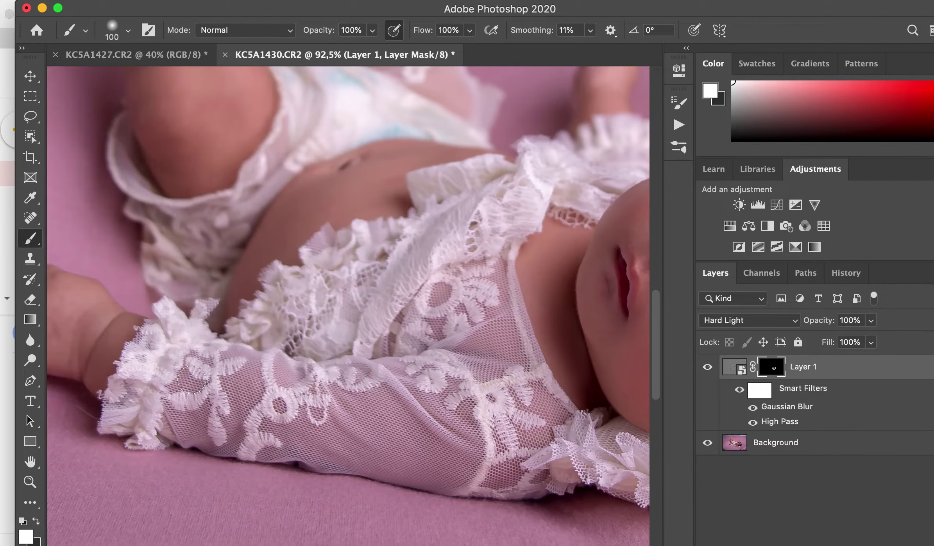
scroll(191, 380, "up", 2)
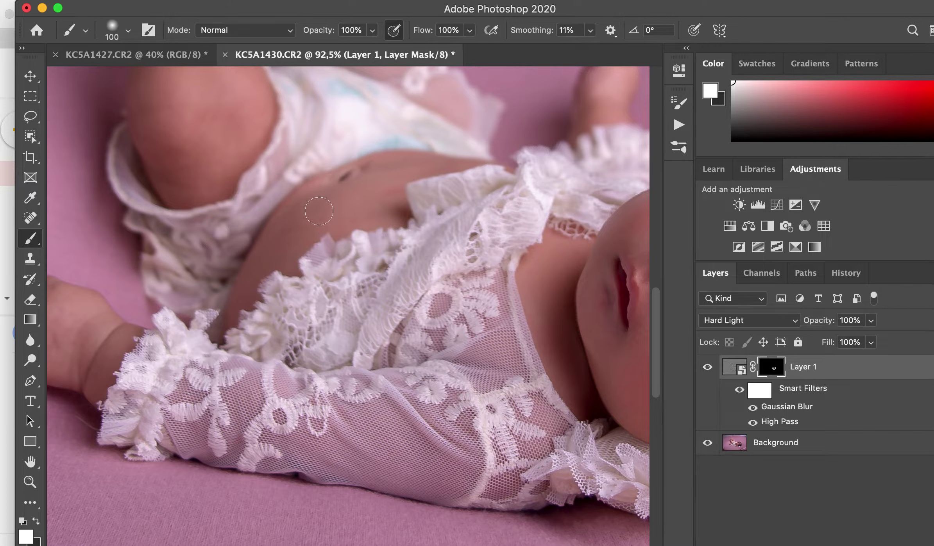
key("bracketright")
key("bracketright")
left_click_drag(278, 254, 455, 159)
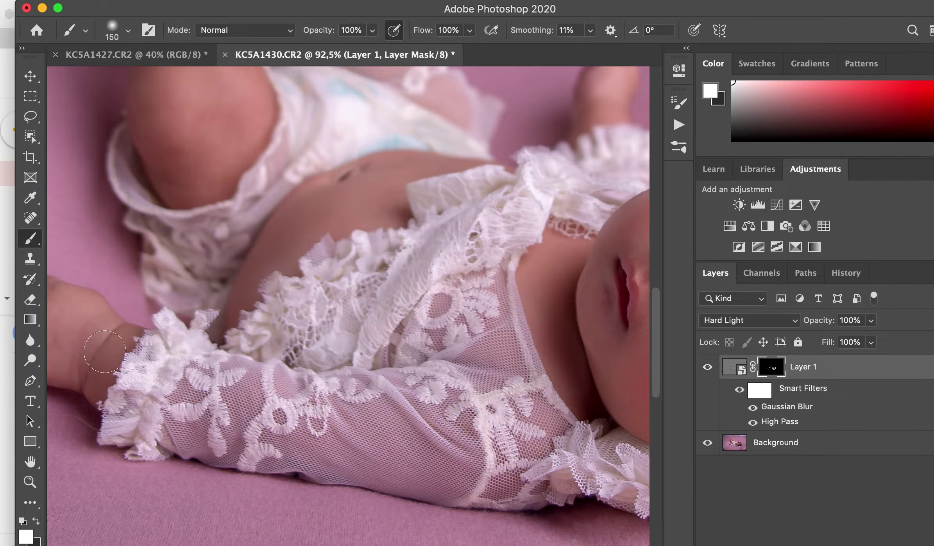
scroll(83, 344, "left", 5)
scroll(93, 347, "left", 5)
left_click_drag(192, 297, 227, 351)
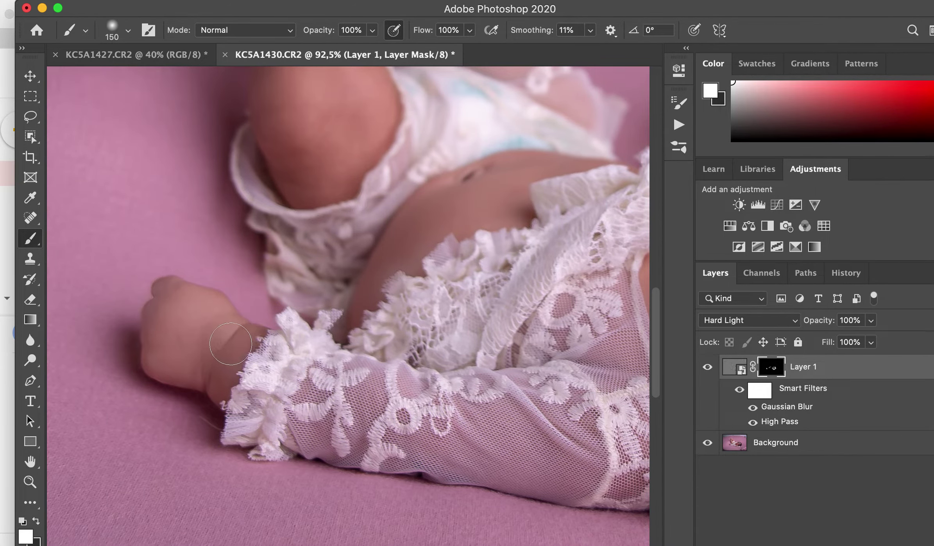
left_click_drag(227, 350, 168, 350)
- Paint softening along the legs toward the diaper and near the foot
scroll(168, 349, "up", 10)
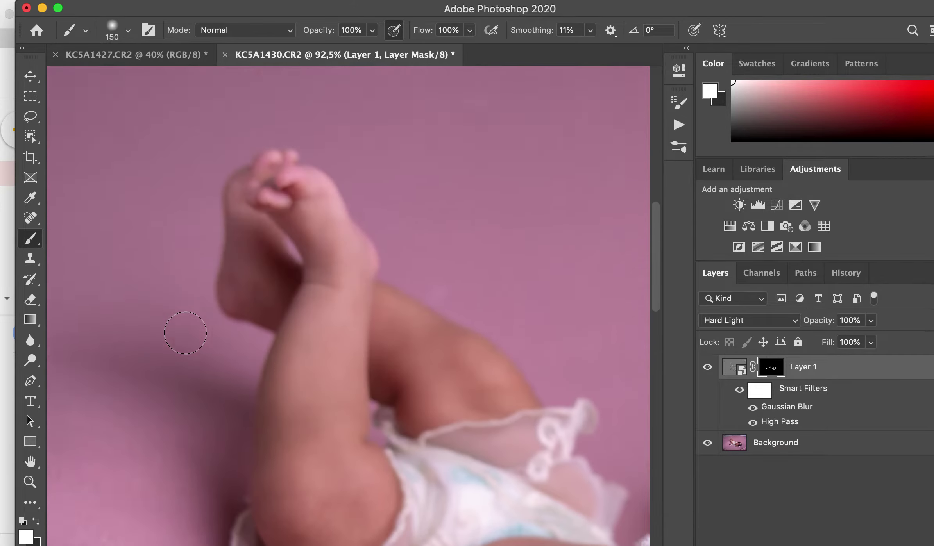
scroll(175, 344, "up", 3)
scroll(186, 333, "down", 3)
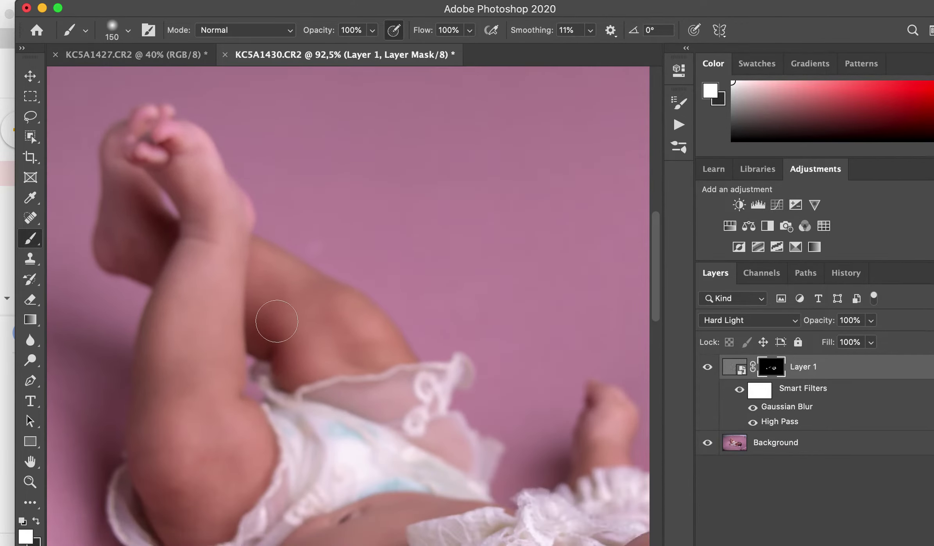
key("bracketright")
key("bracketright")
mouse_move(205, 510)
left_mouse_down()
mouse_move(183, 475)
mouse_move(174, 370)
mouse_move(212, 227)
left_mouse_up()
key("bracketleft")
key("bracketleft")
mouse_move(265, 313)
left_mouse_down()
mouse_move(297, 297)
mouse_move(371, 358)
left_mouse_up()
key("bracketleft")
key("bracketleft")
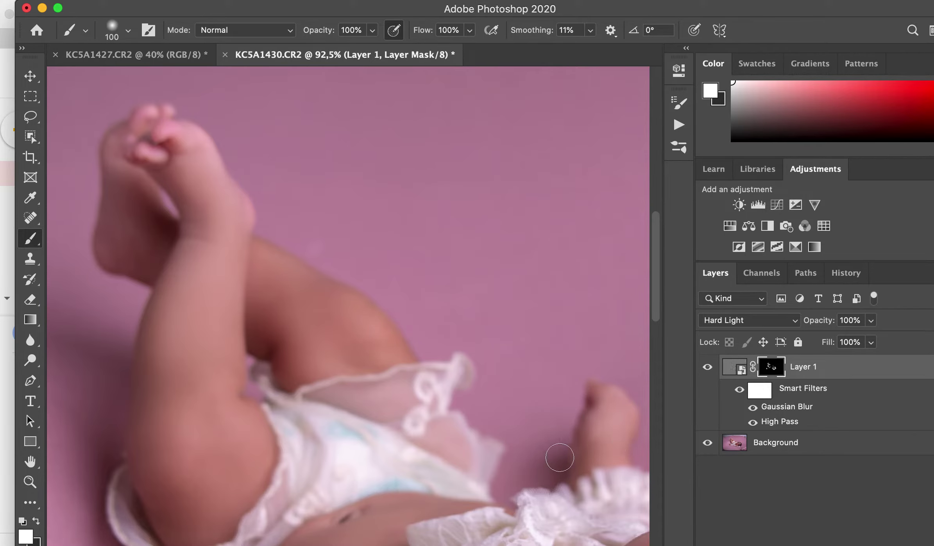
scroll(560, 457, "down", 3)
scroll(559, 457, "down", 3)
- Pan around the softened photo and open Layer 1's opacity control
scroll(560, 457, "down", 2)
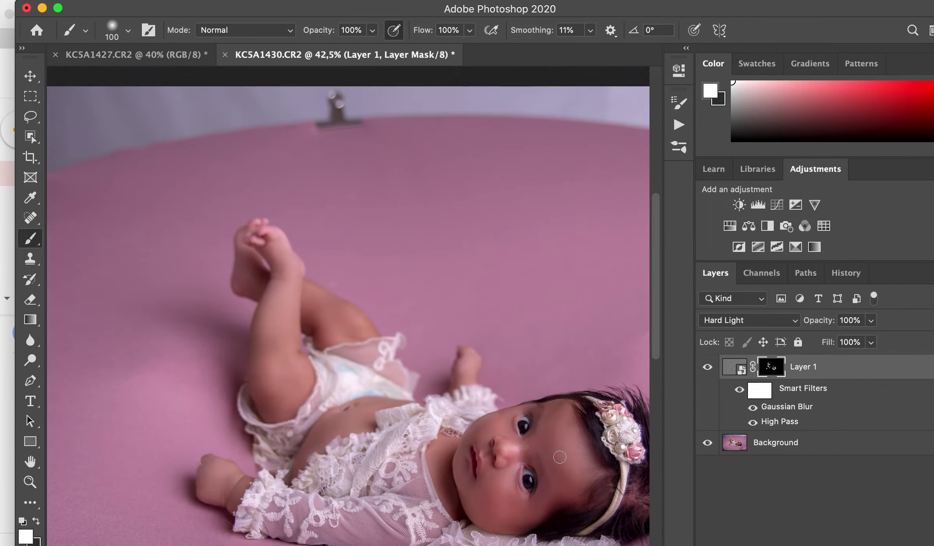
scroll(560, 457, "down", 1)
scroll(559, 457, "down", 2)
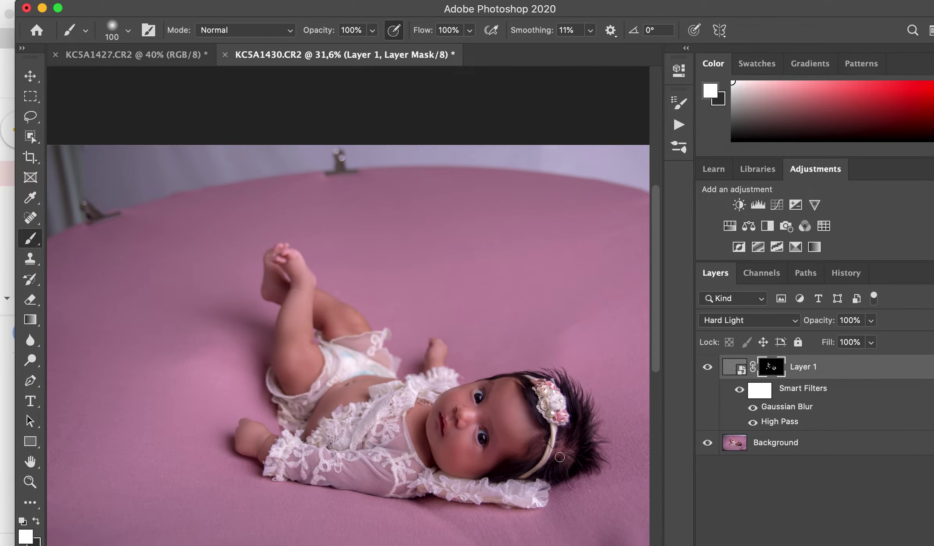
scroll(559, 457, "down", 5)
scroll(560, 457, "right", 3)
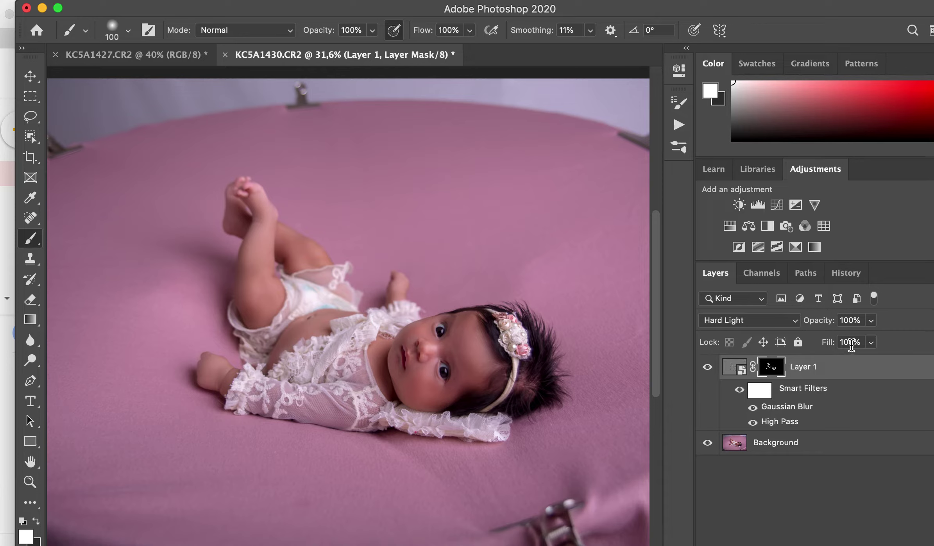
left_click(870, 343)
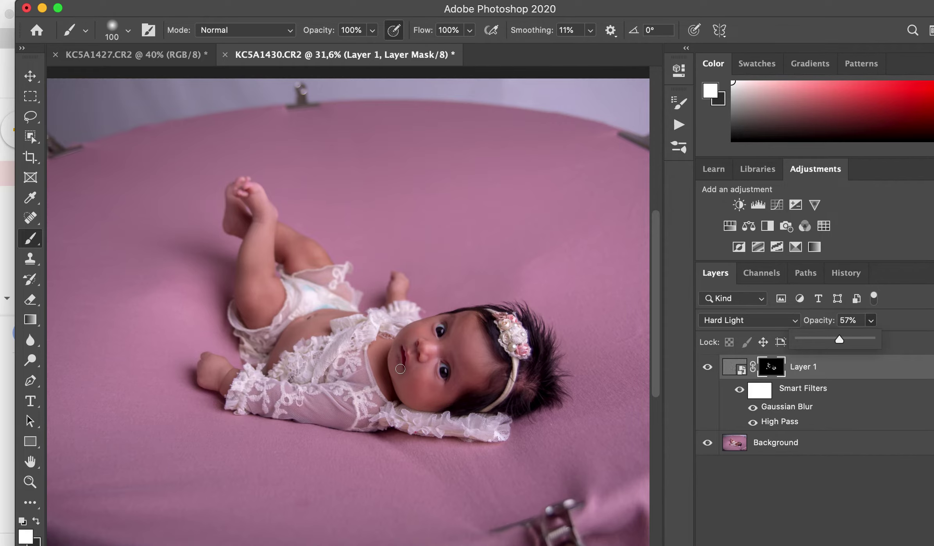
scroll(400, 369, "up", 5, "alt")
scroll(400, 369, "up", 1, "alt")
scroll(400, 370, "down", 3)
scroll(400, 371, "right", 3)
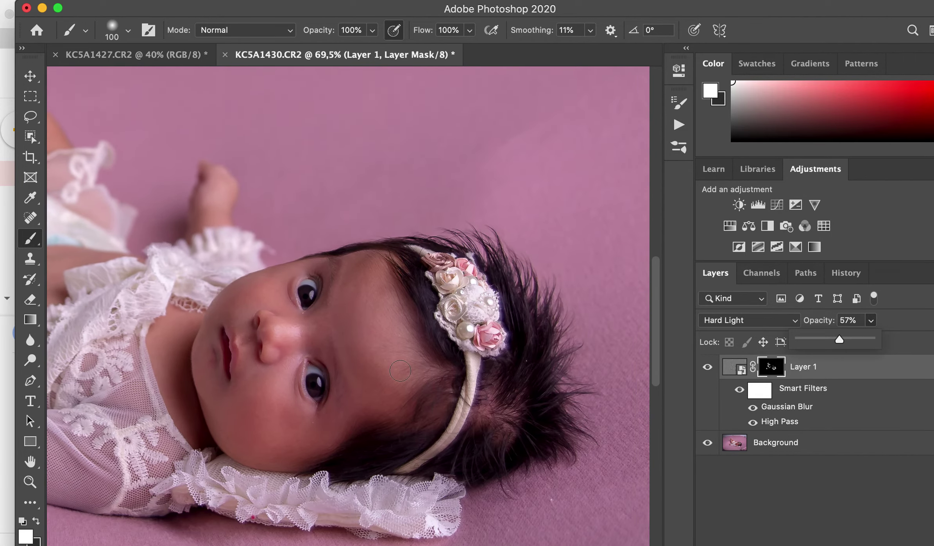
scroll(400, 371, "down", 2)
scroll(400, 370, "up", 2, "alt")
scroll(400, 369, "up", 1, "alt")
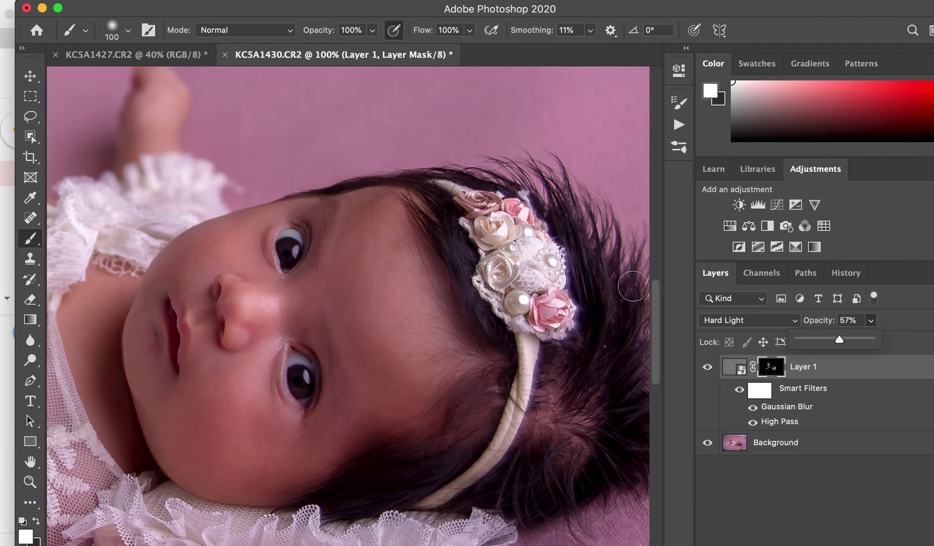
- Hide and show Layer 1 to compare, then set its opacity to 78%
left_click(708, 370)
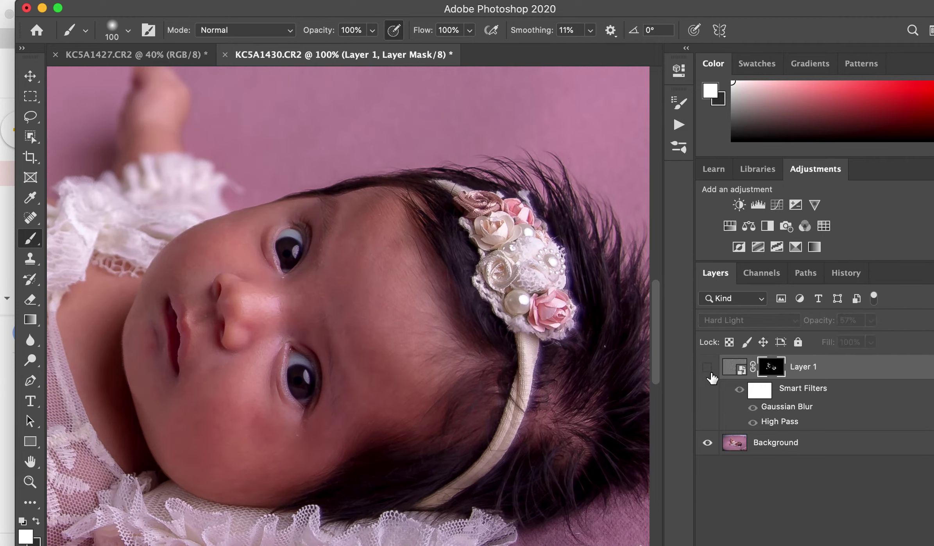
left_click(708, 368)
left_click(871, 321)
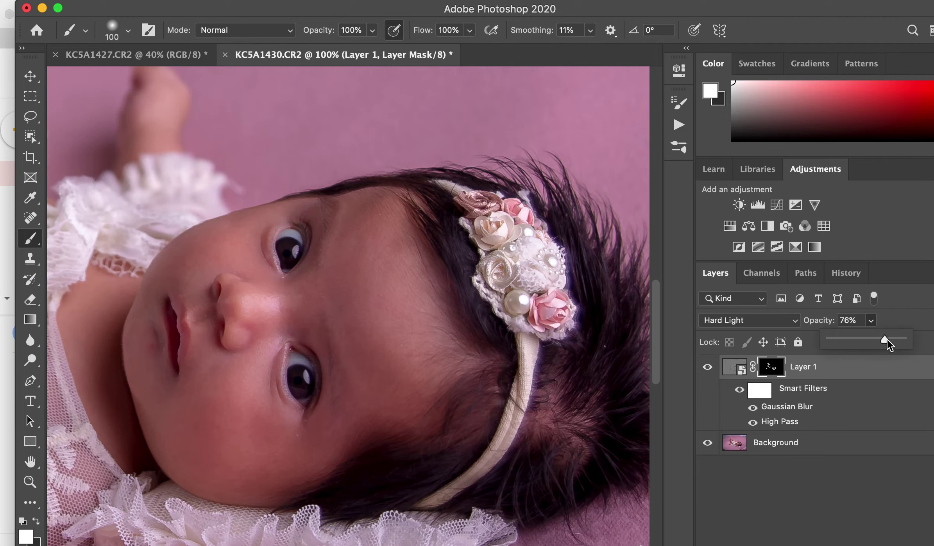
left_click_drag(886, 340, 889, 339)
- Create Group 1 and move the softening Layer 1 inside it
key("ctrl+g")
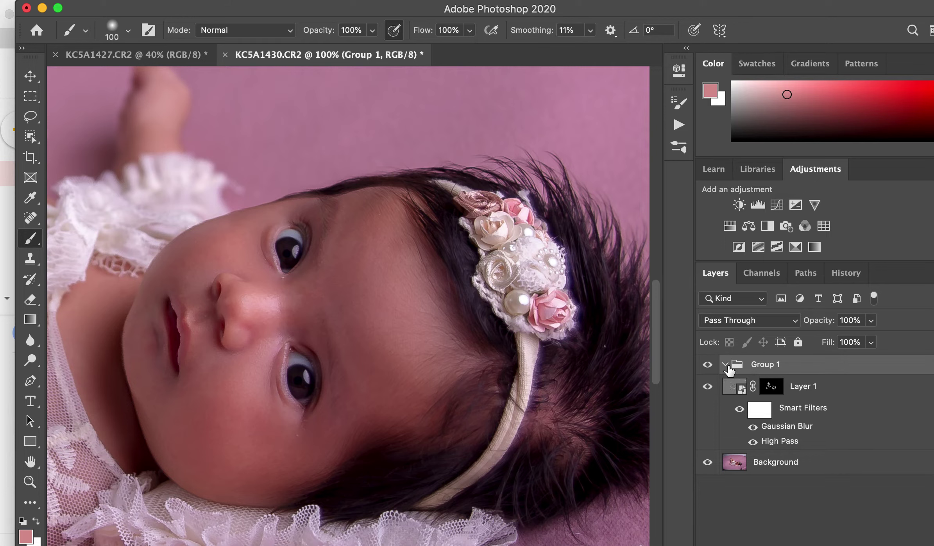
left_click_drag(729, 387, 731, 376)
left_click(725, 364)
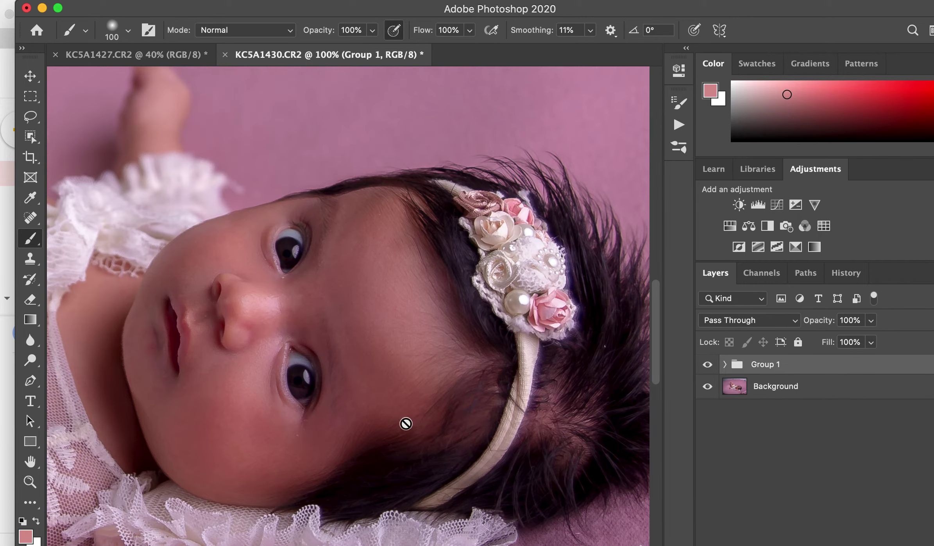
scroll(393, 430, "down", 2)
scroll(394, 429, "down", 3)
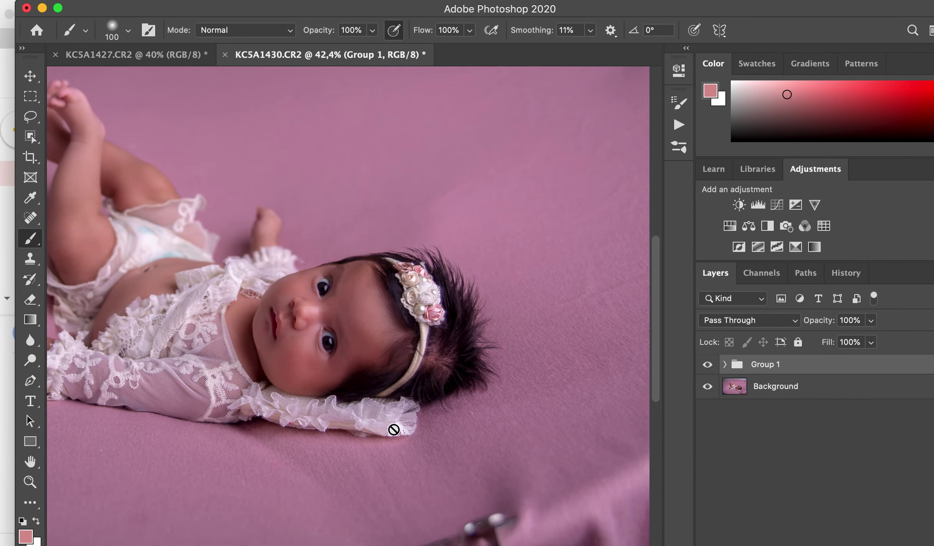
scroll(394, 429, "down", 1)
scroll(393, 429, "down", 1)
scroll(393, 429, "down", 1)
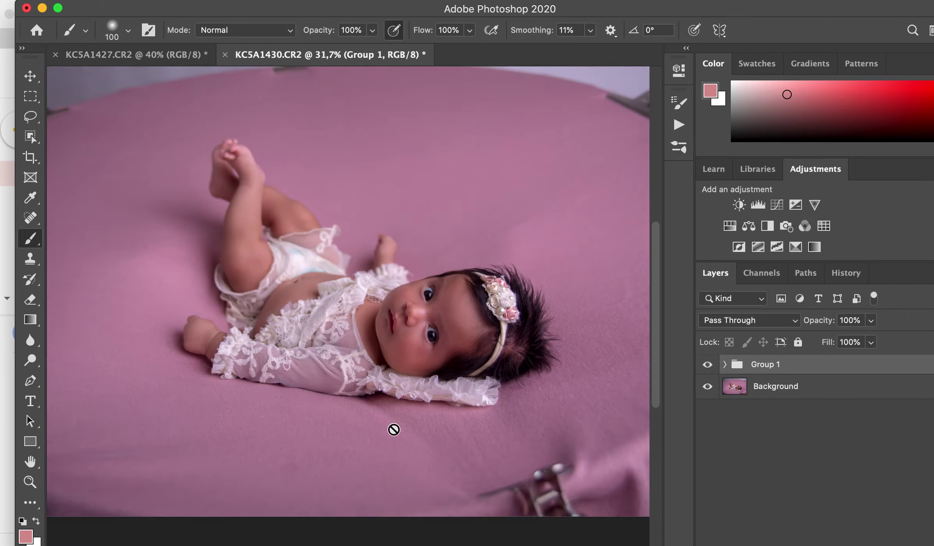
scroll(393, 429, "down", 1)
scroll(392, 429, "up", 3)
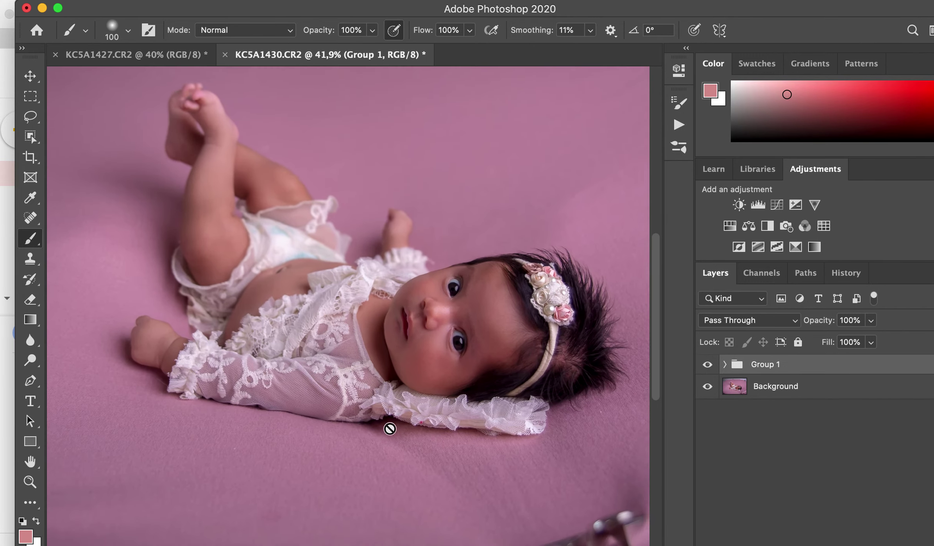
- Toggle Group 1's visibility repeatedly to compare, leaving it visible
left_click(708, 366)
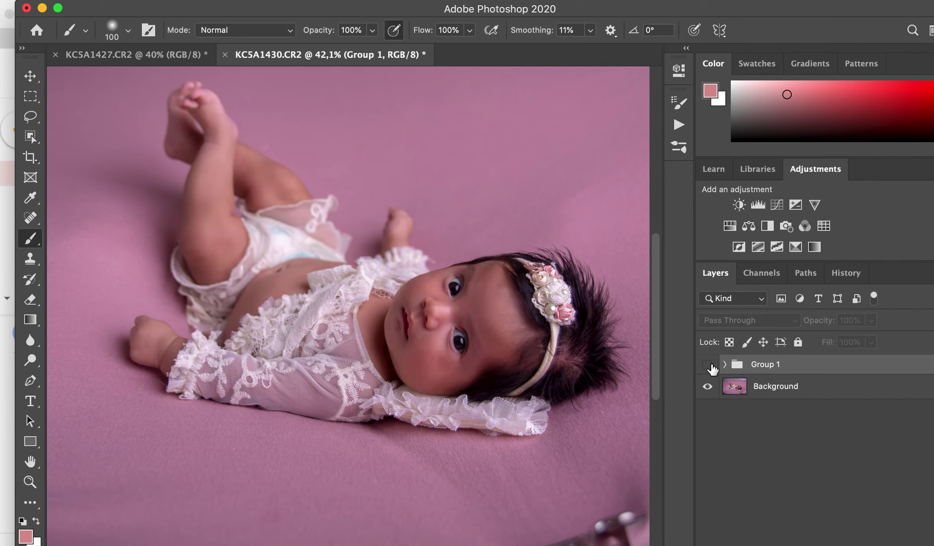
left_click(708, 367)
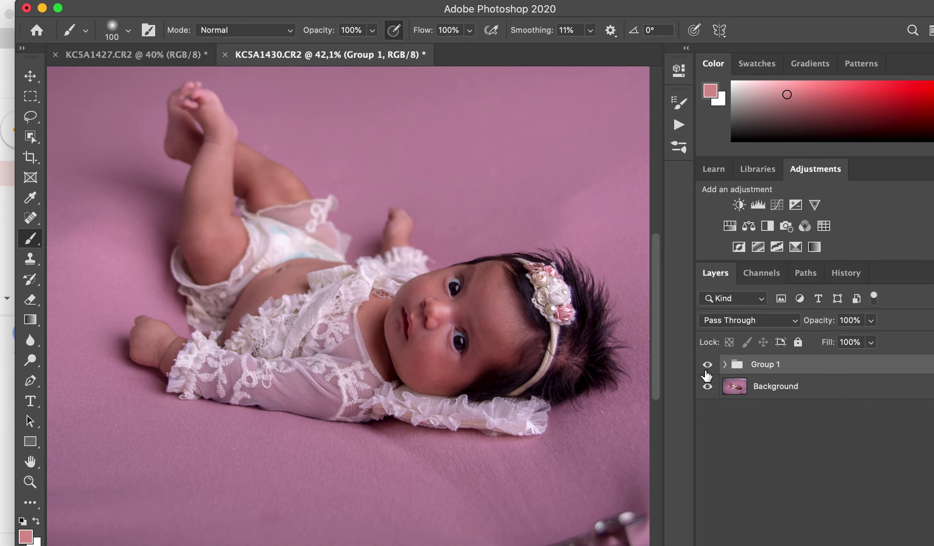
left_click(707, 366)
left_click(707, 366)
left_click(707, 366)
left_click(707, 365)
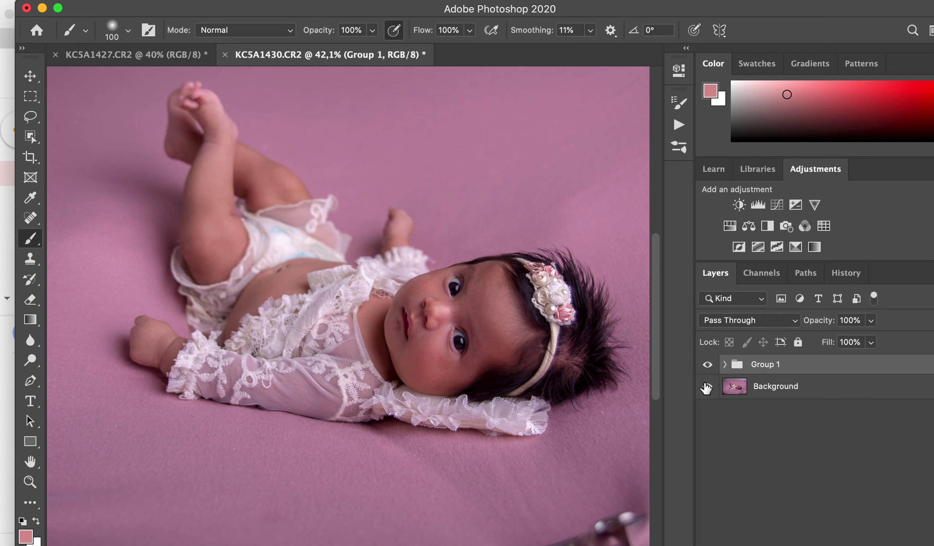